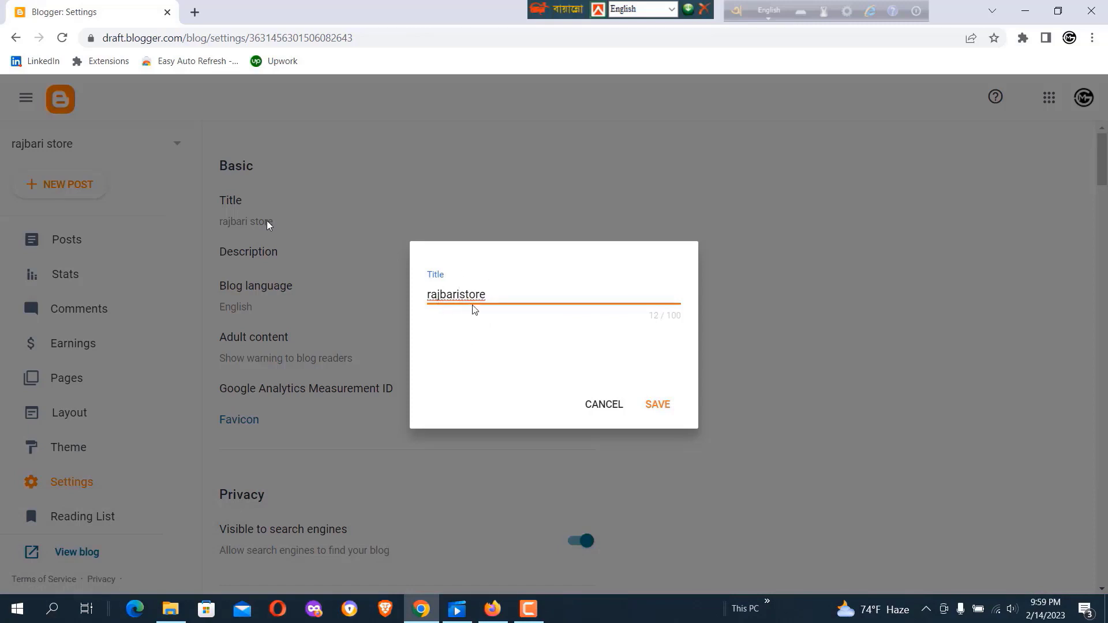
Step: Save the blog title as rajbaristore
click(658, 406)
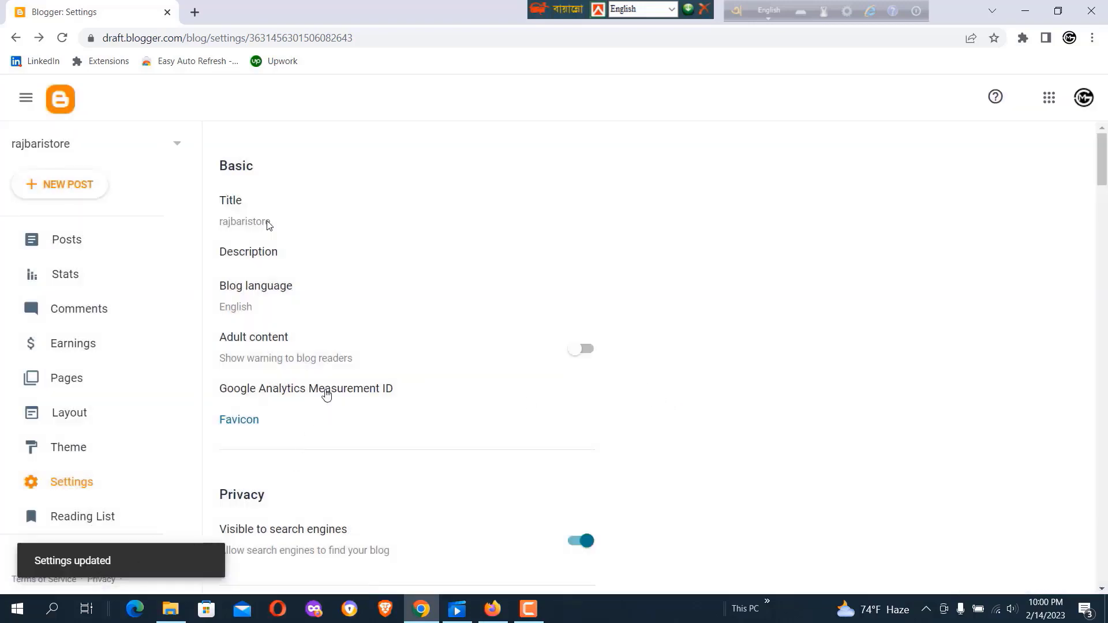
click(553, 586)
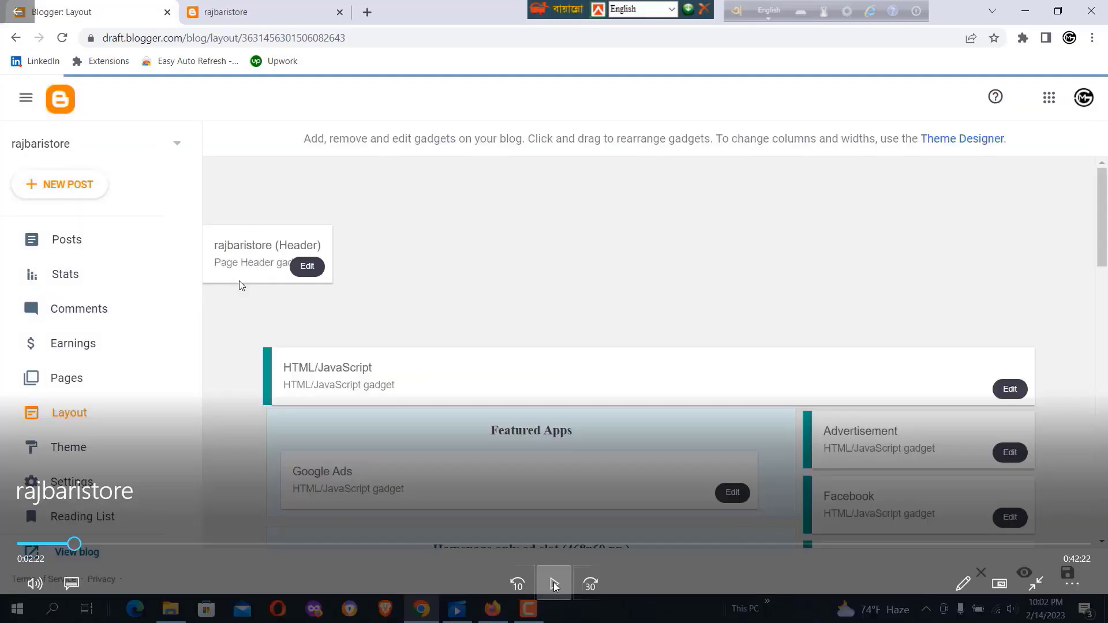
click(554, 585)
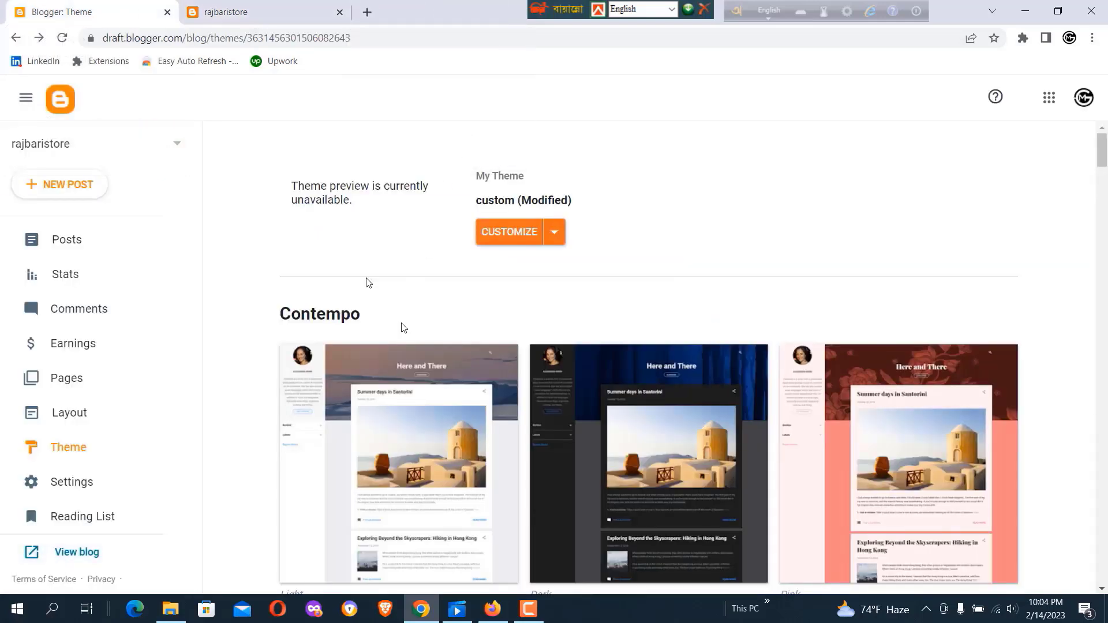
click(171, 543)
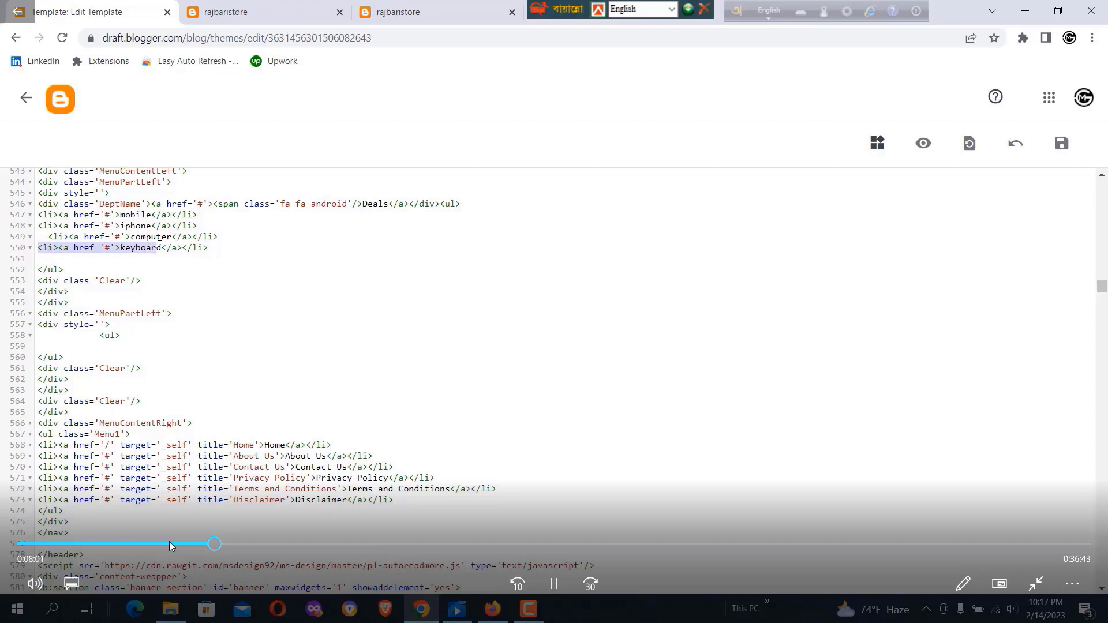
click(275, 544)
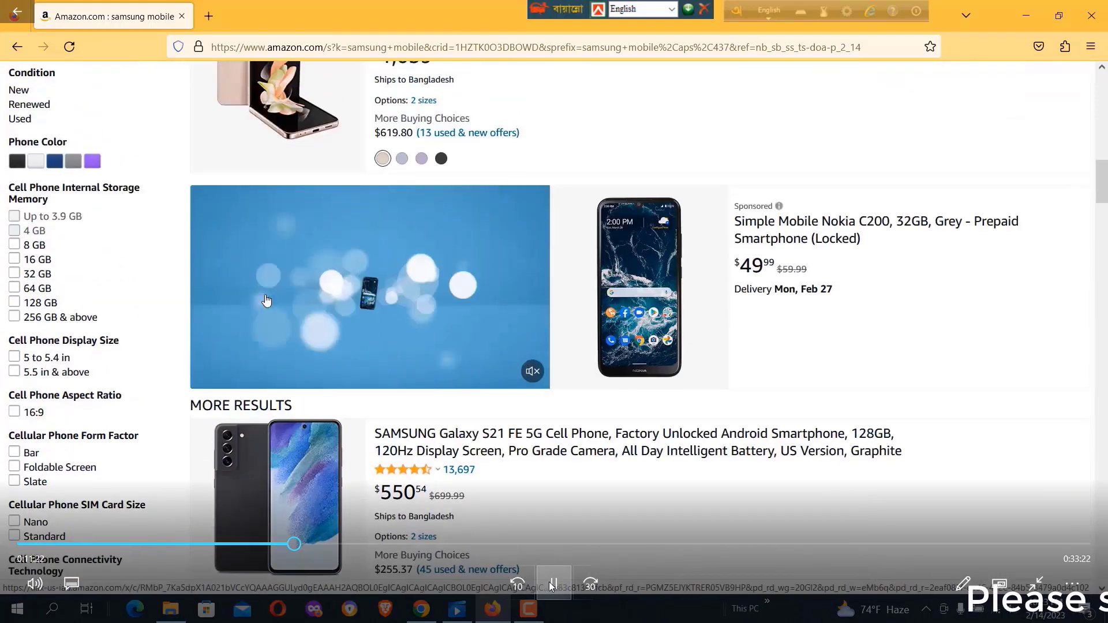
click(550, 586)
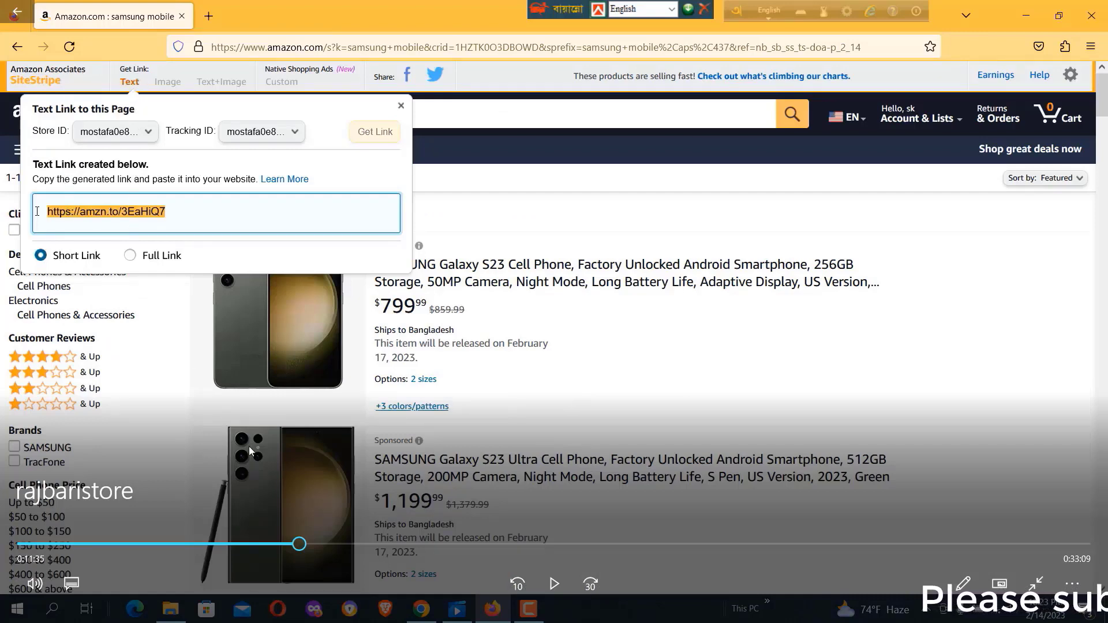
click(550, 585)
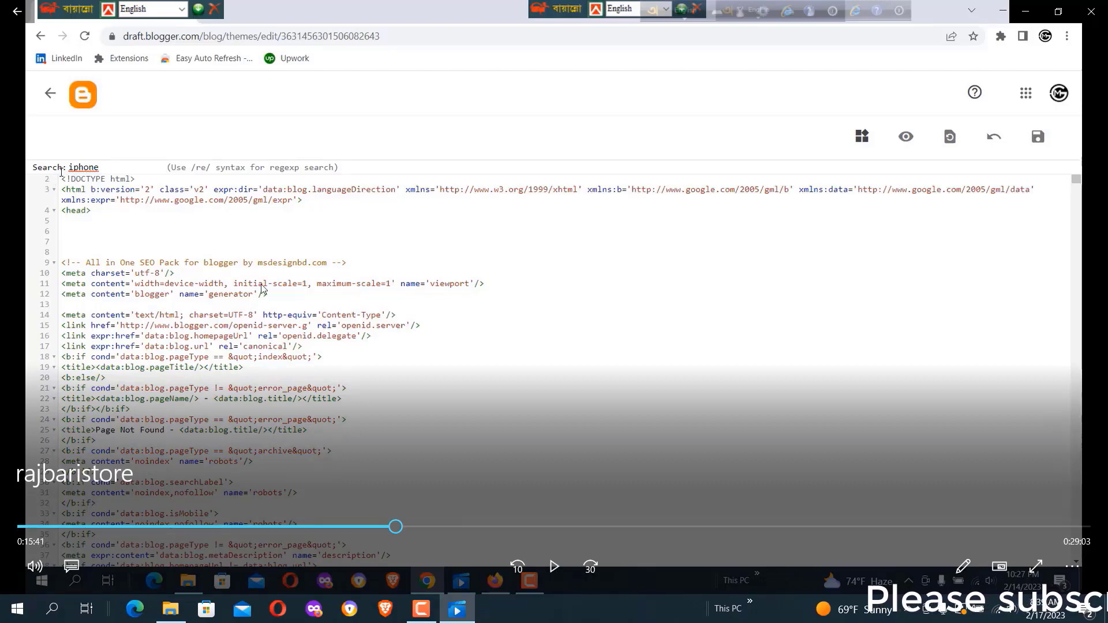
click(552, 567)
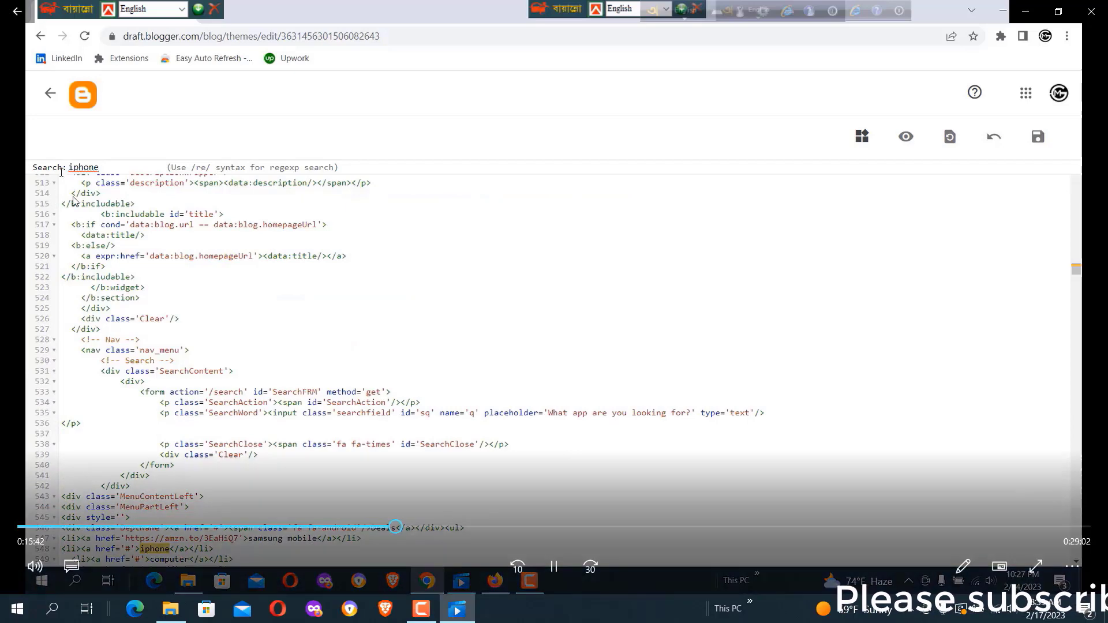
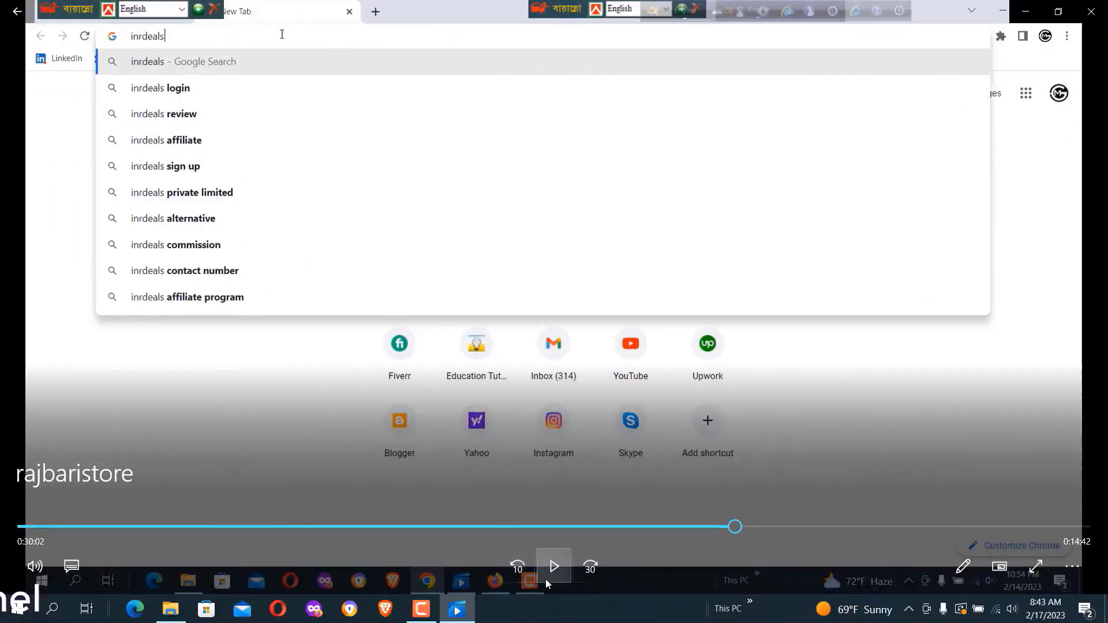
click(553, 564)
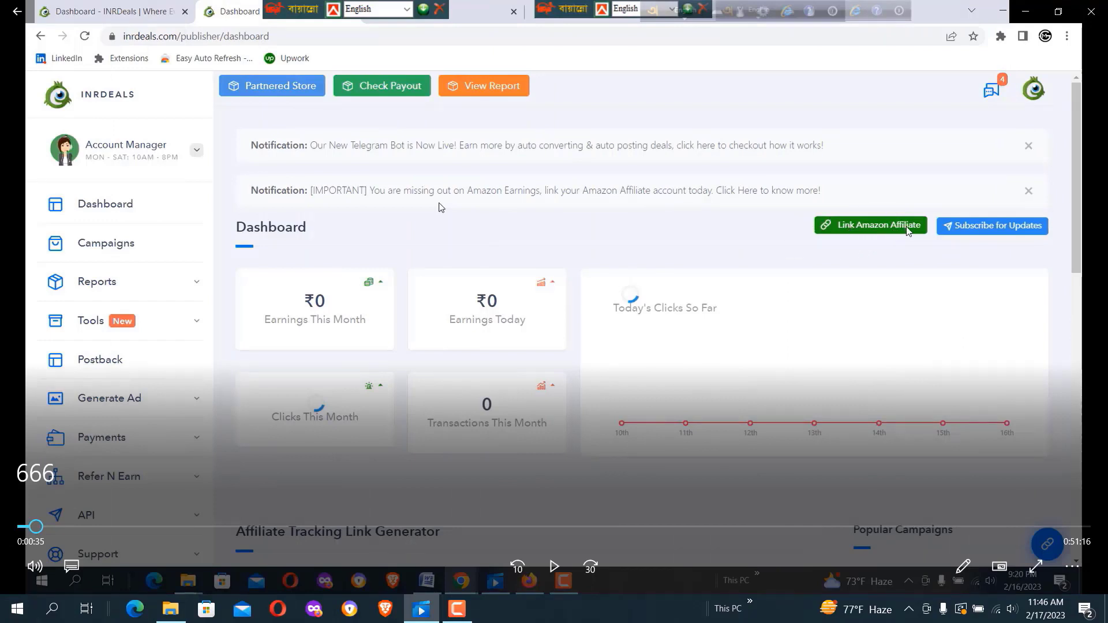
click(551, 563)
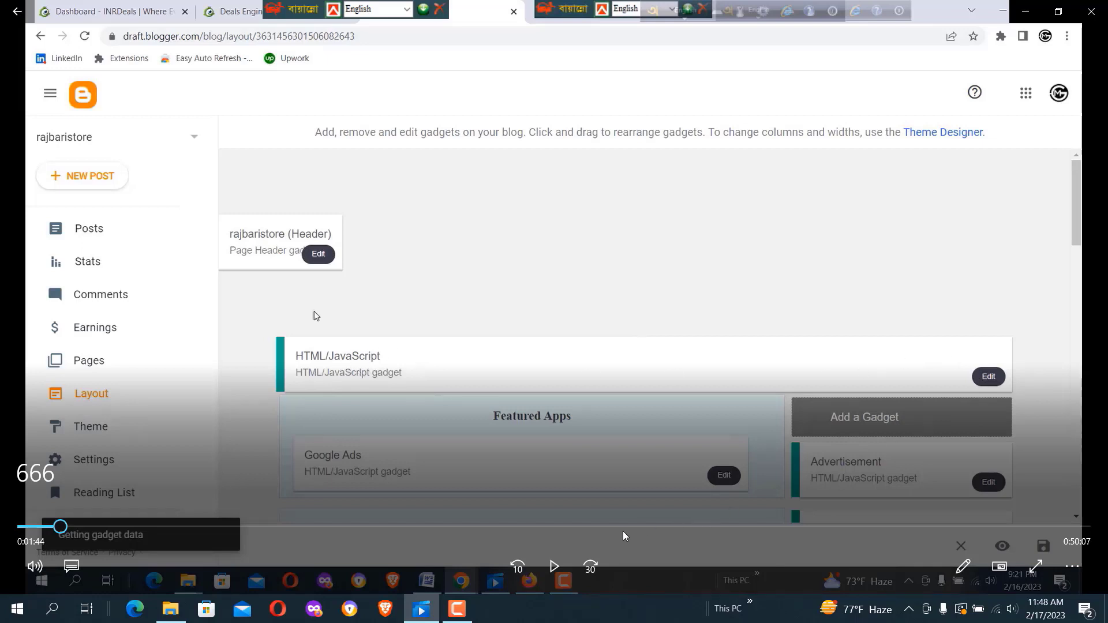
click(558, 567)
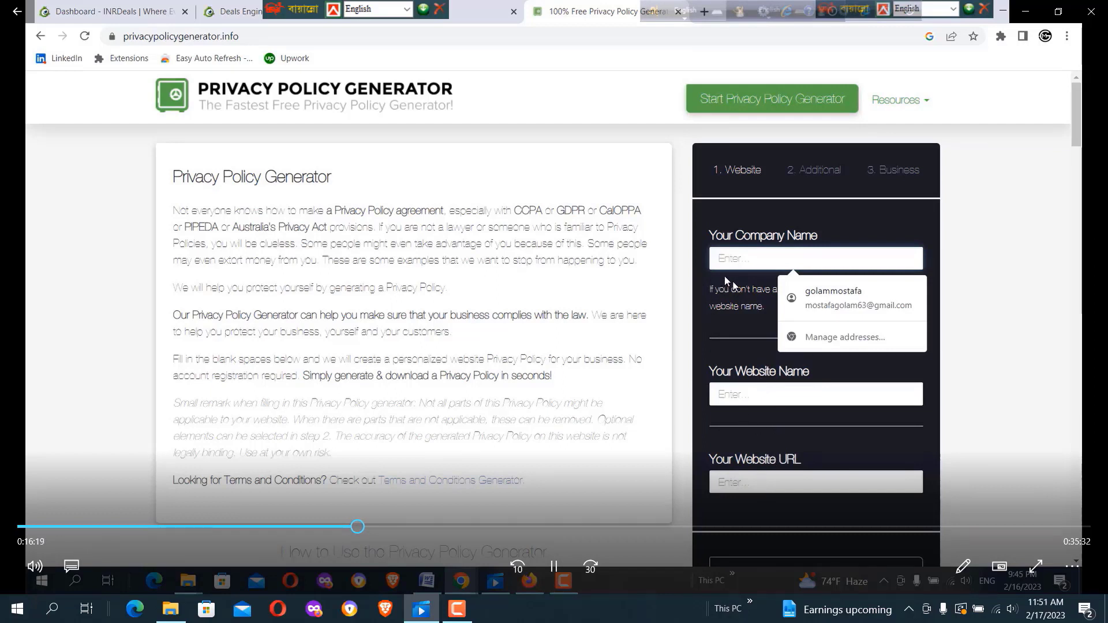
click(388, 527)
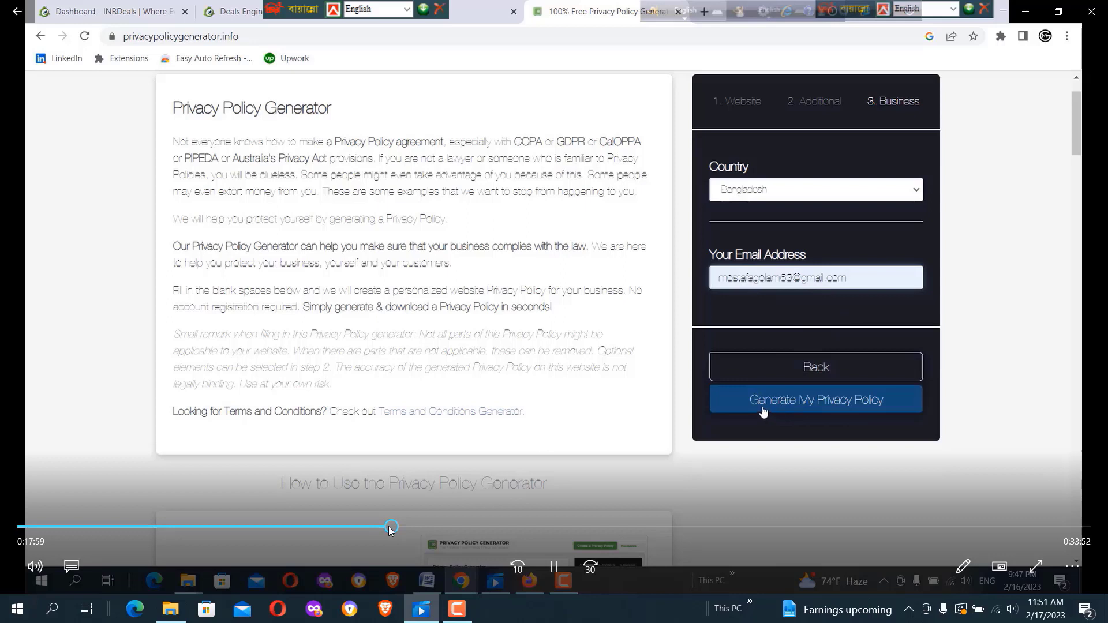
key(space)
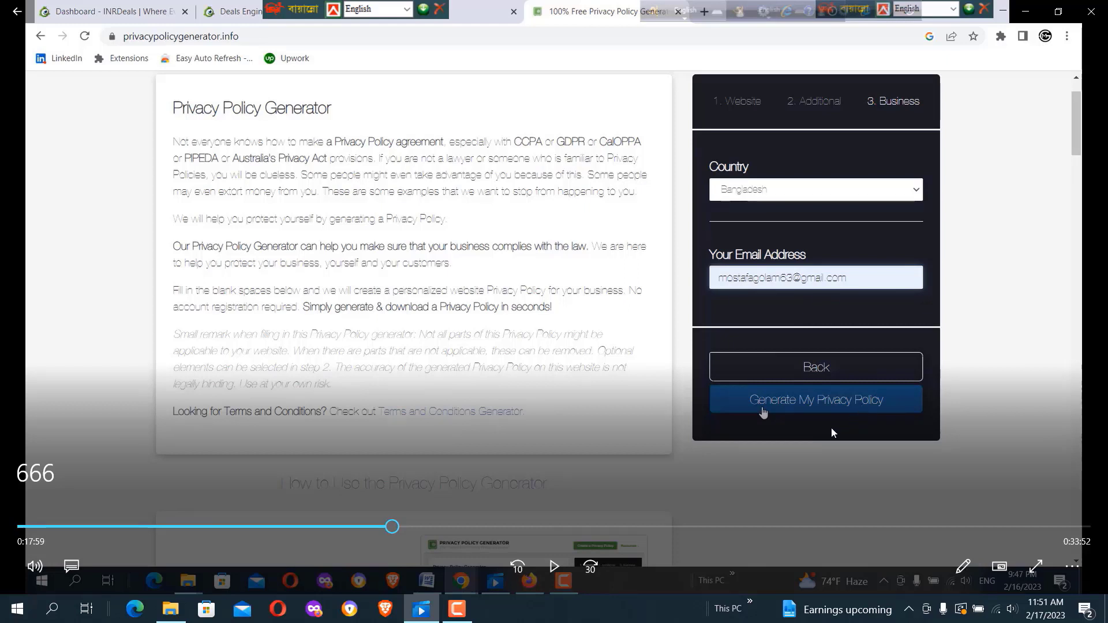
click(552, 568)
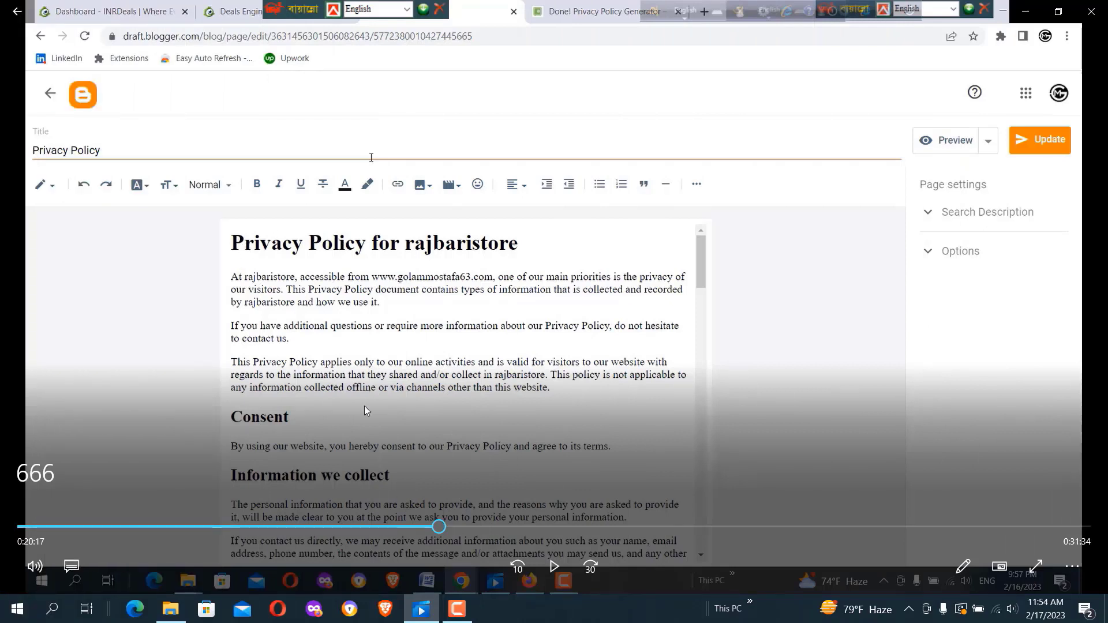
click(552, 569)
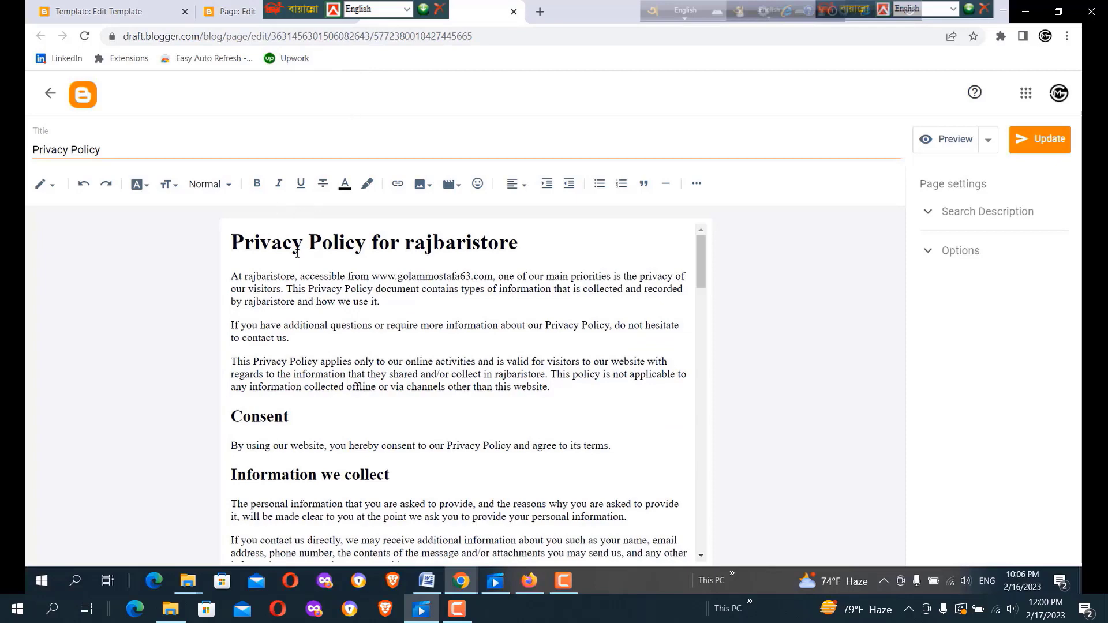
Step: Copy the Privacy Policy page's edit address and paste it over the # link of the Privacy Policy menu item in the theme HTML
click(489, 34)
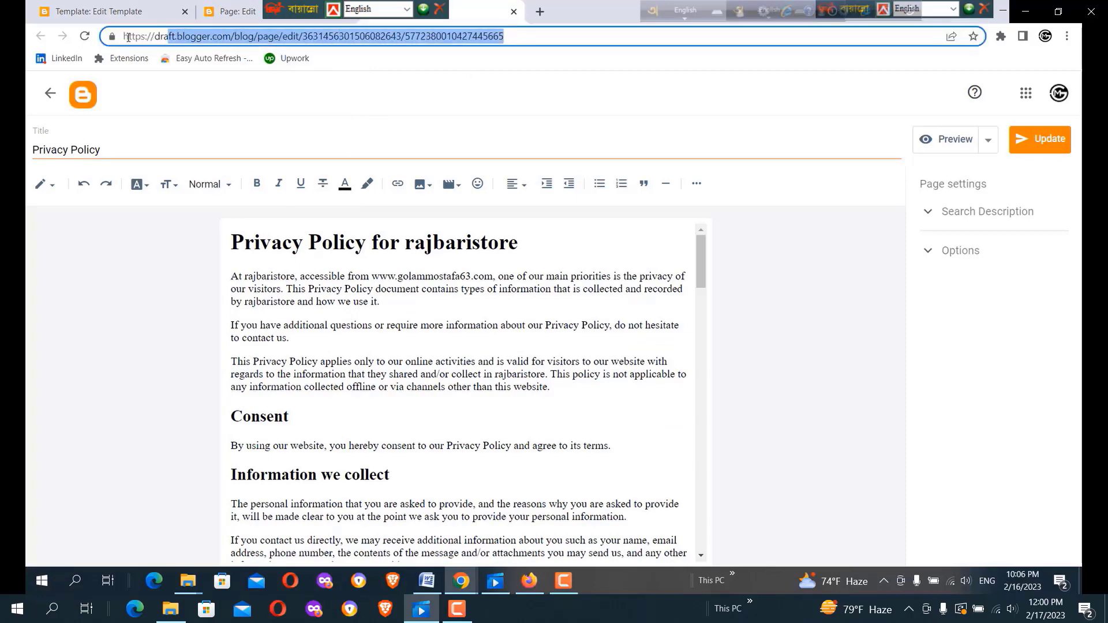
right_click(183, 36)
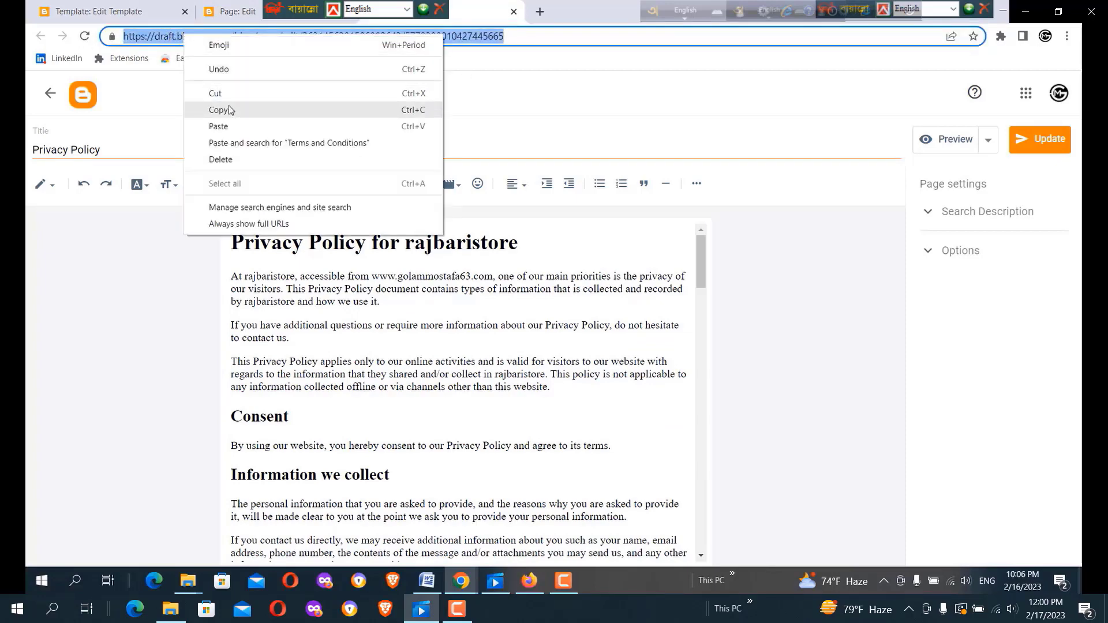
click(218, 109)
click(128, 9)
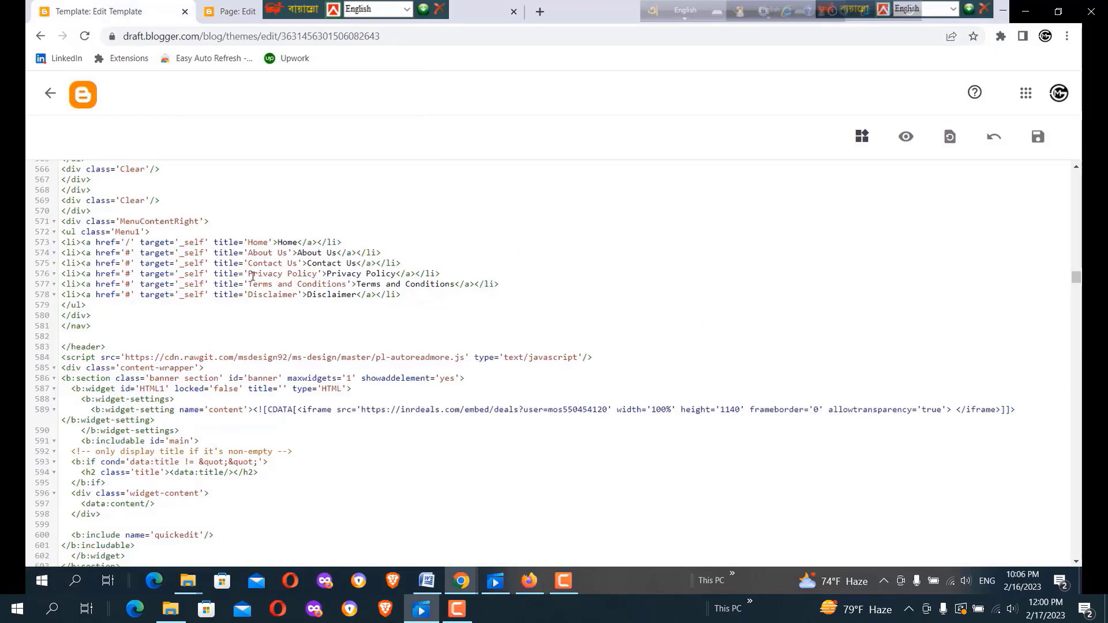
drag(253, 276, 312, 275)
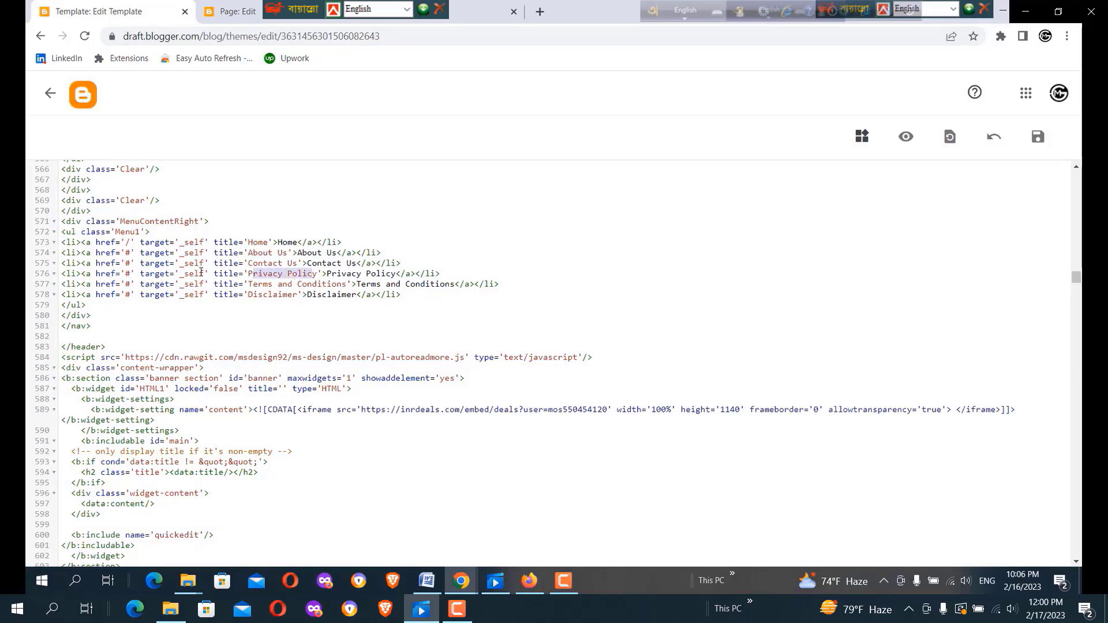
click(130, 274)
double_click(127, 273)
right_click(128, 275)
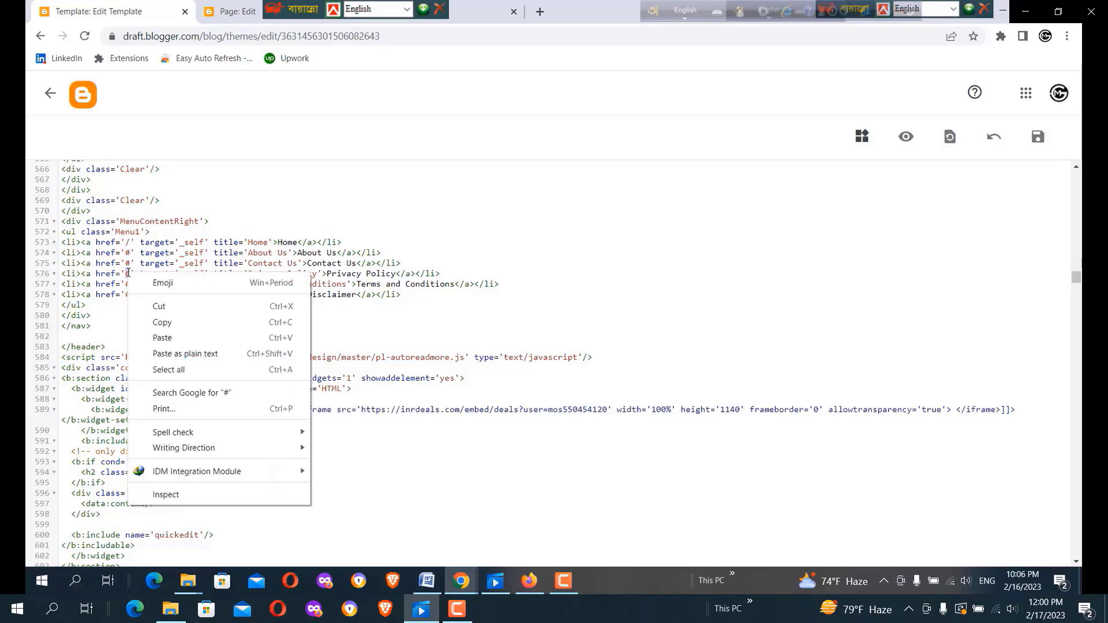
click(166, 339)
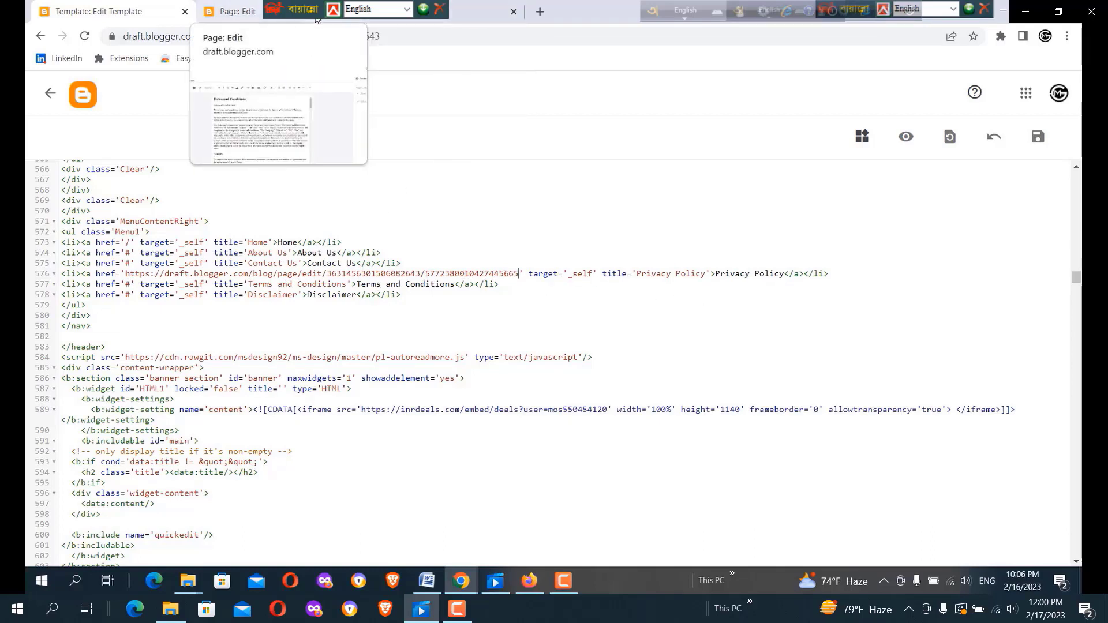
Step: Replace the # link of the Terms and Conditions menu item with that page's copied edit address and save the theme
click(236, 12)
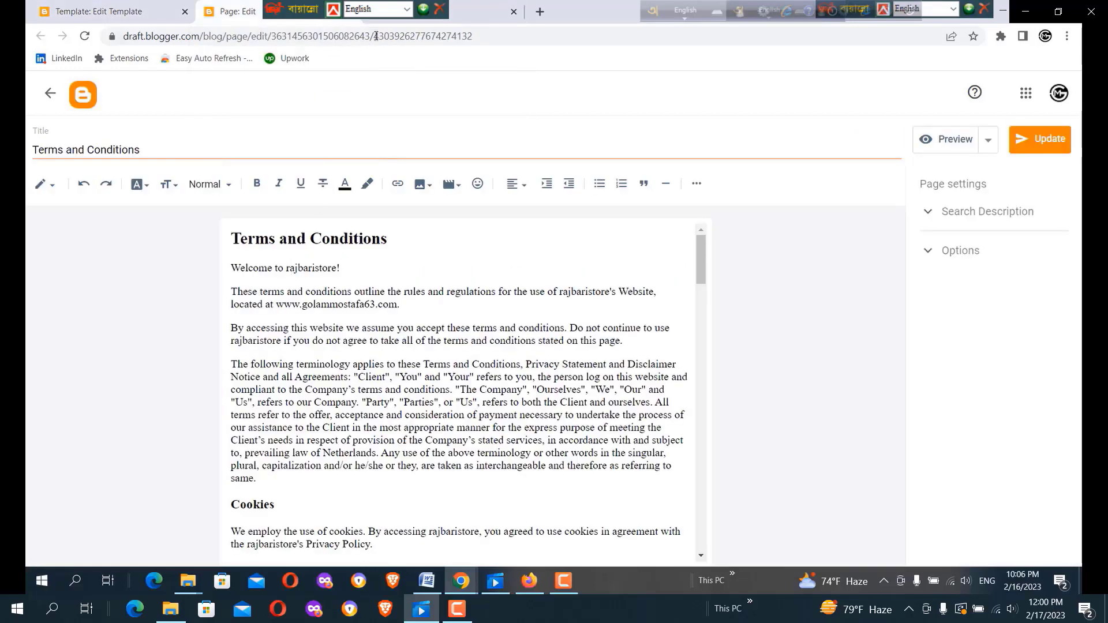
click(515, 32)
drag(539, 32, 55, 35)
right_click(163, 39)
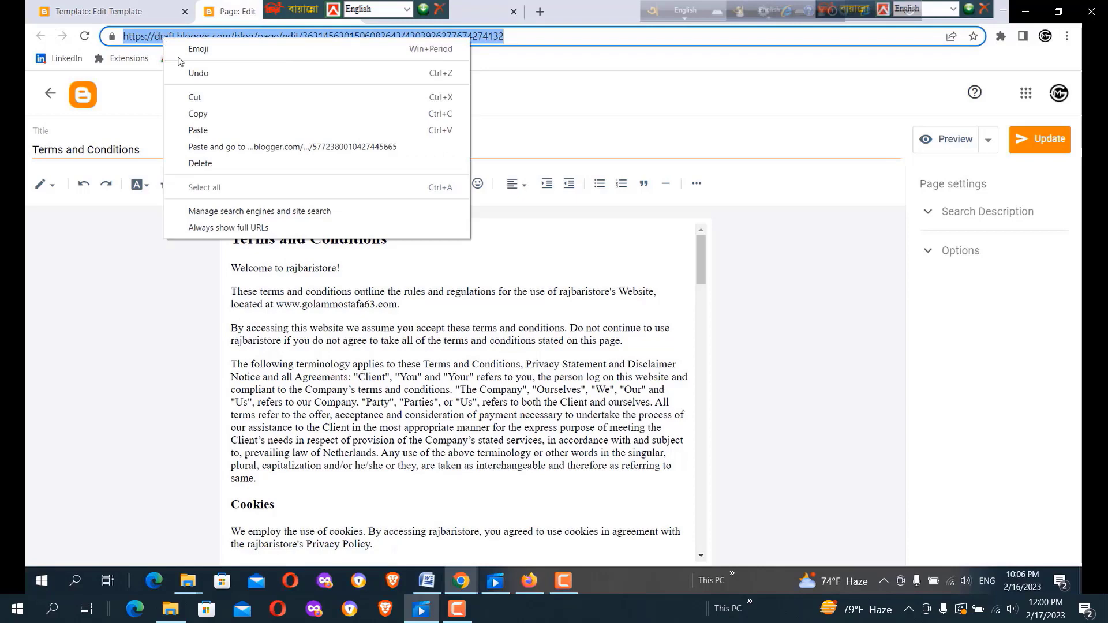
click(199, 114)
click(101, 18)
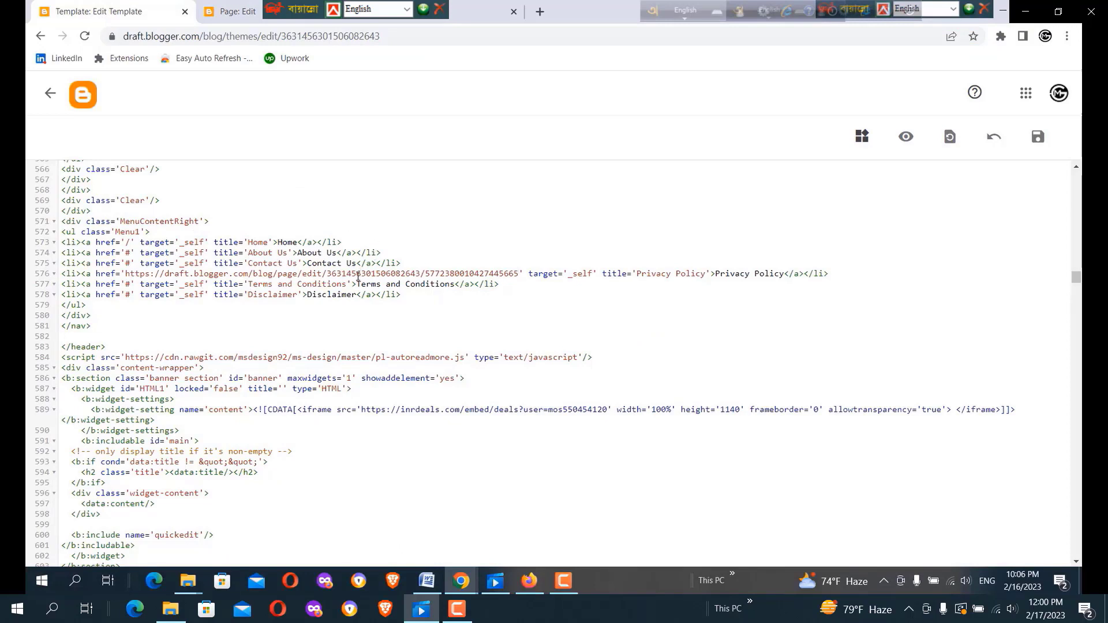
drag(358, 281, 421, 283)
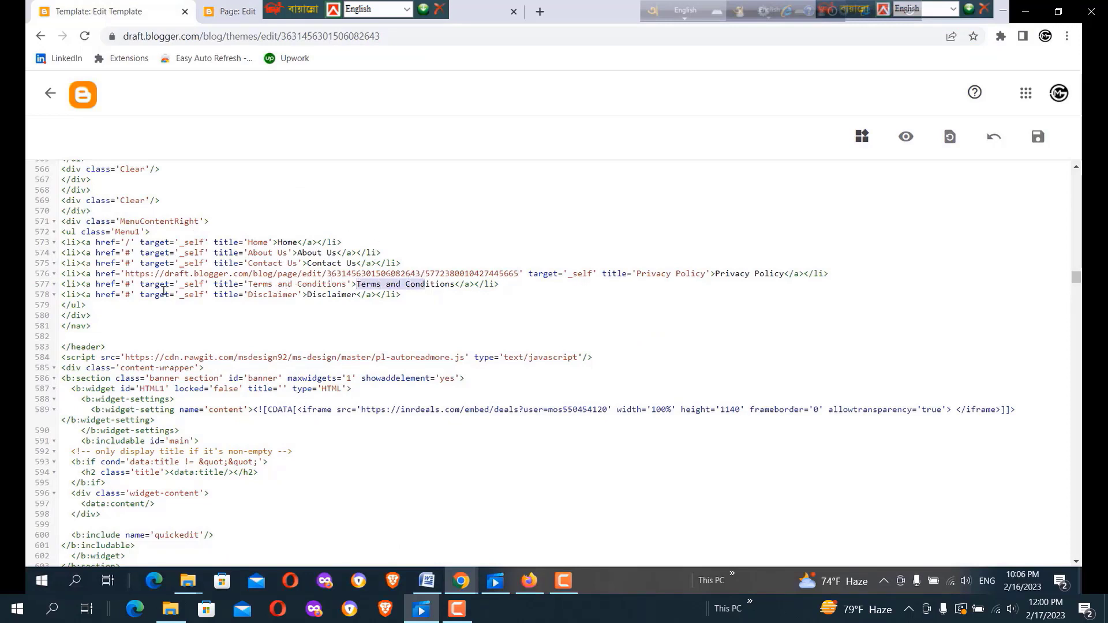
click(126, 284)
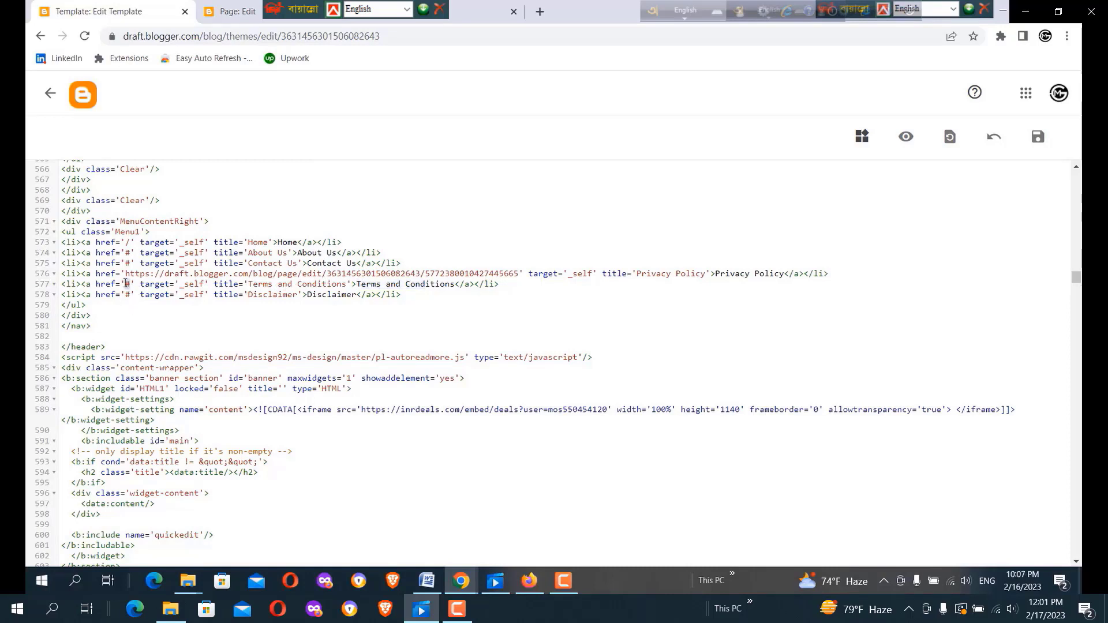
right_click(128, 283)
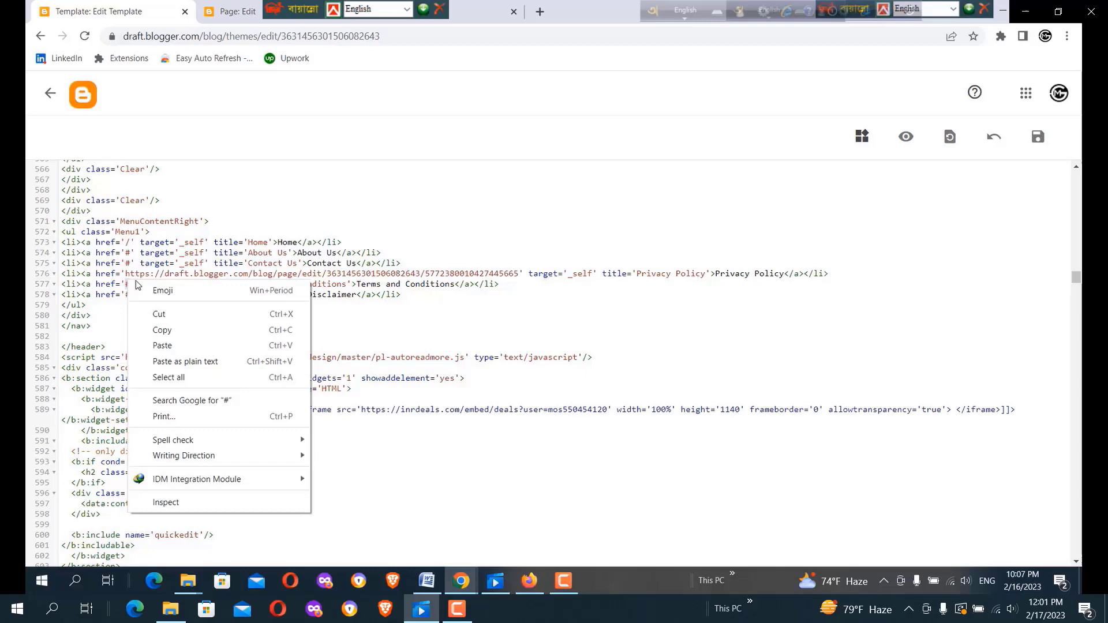
click(171, 339)
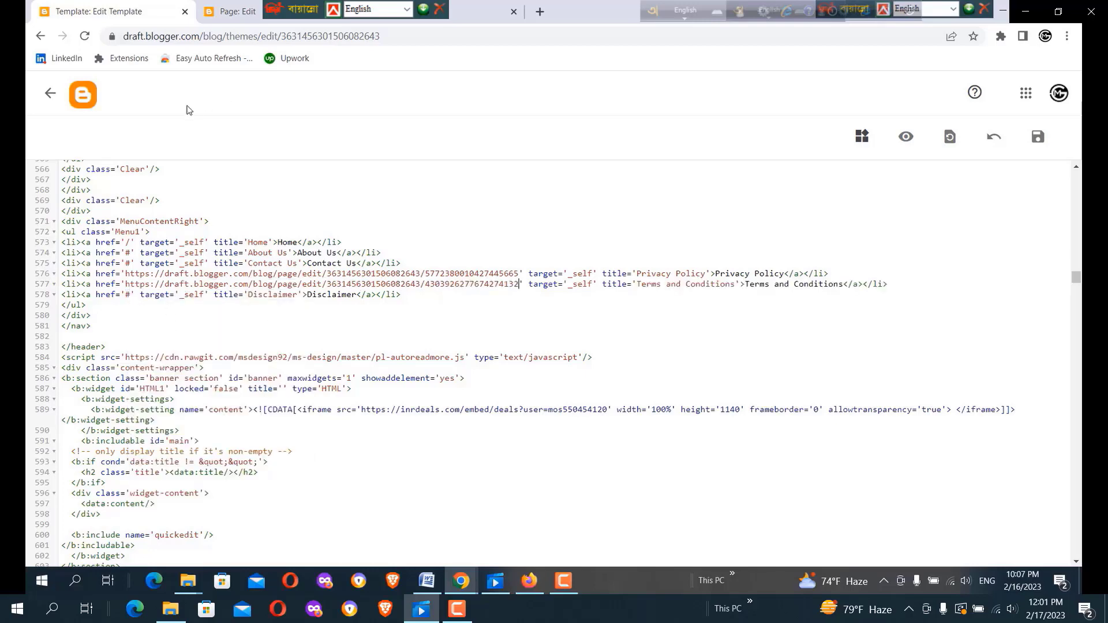
click(1038, 136)
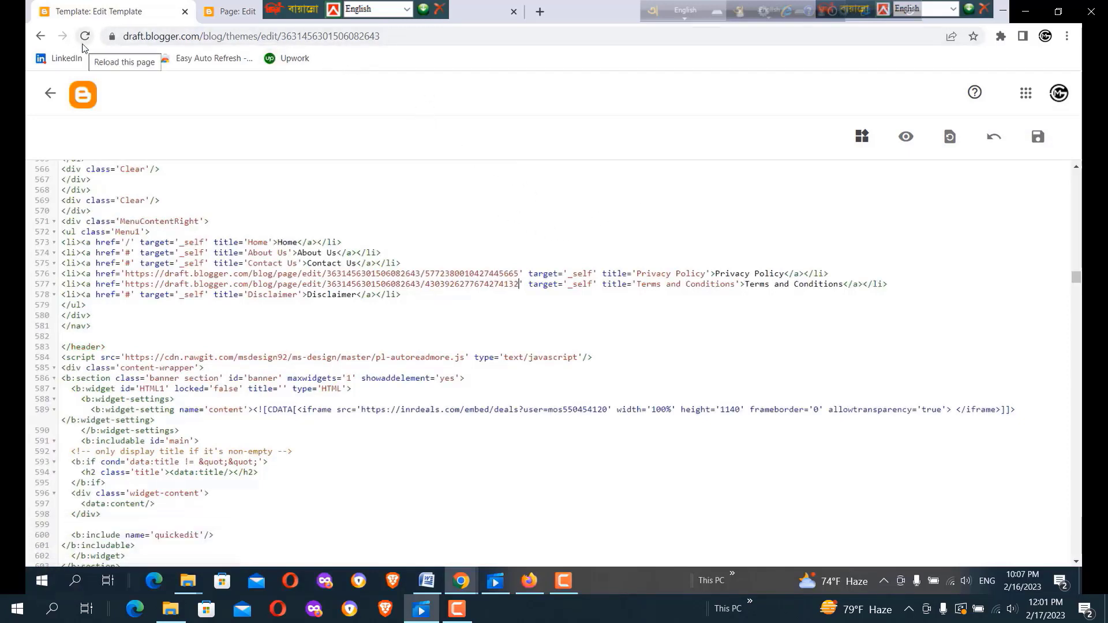
Step: View the live blog and test the Privacy Policy and Terms and Conditions links in its pages menu, closing the opened page
click(146, 36)
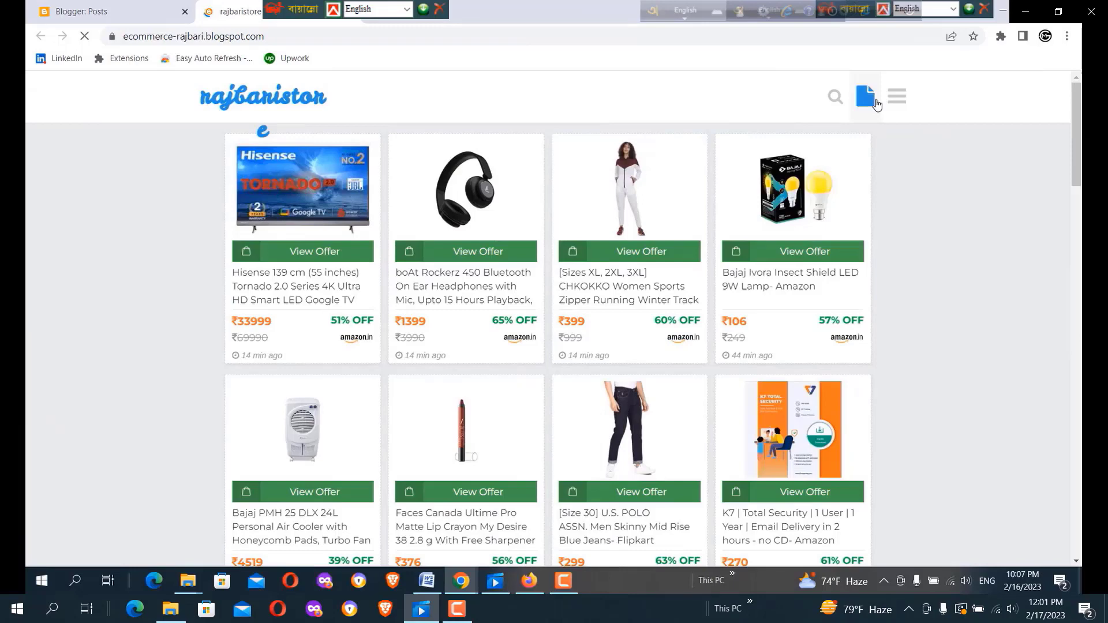
click(875, 104)
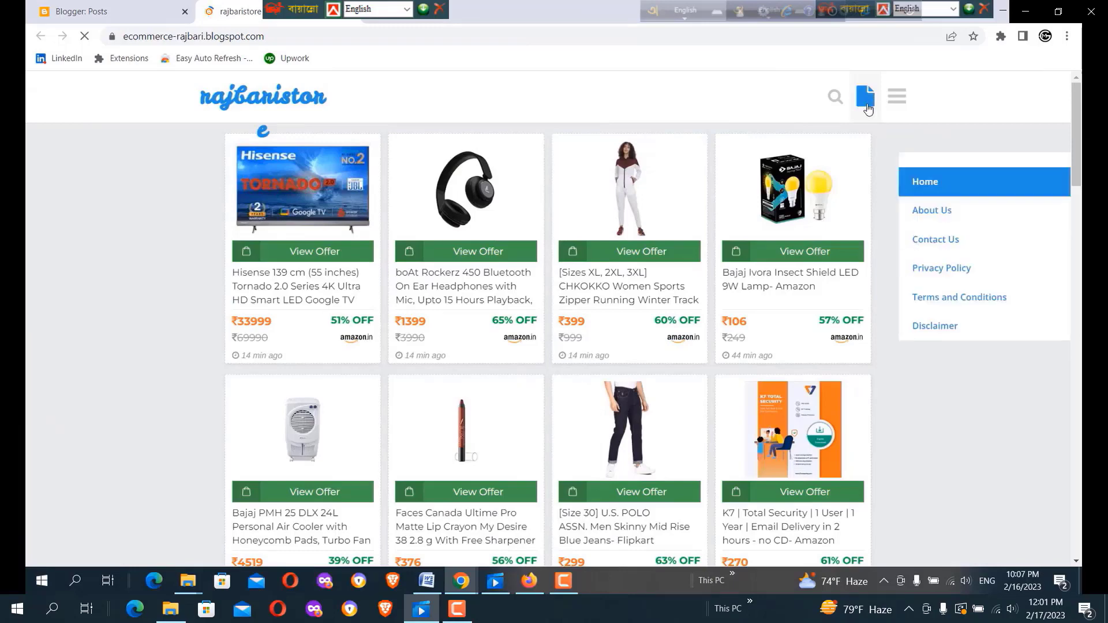
click(938, 279)
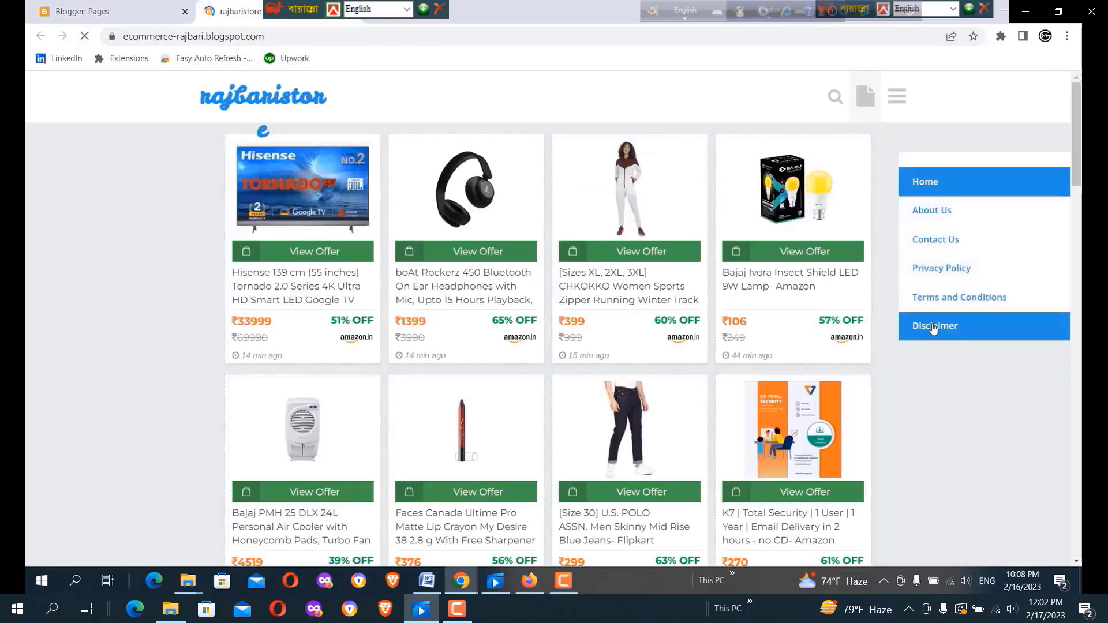
click(962, 298)
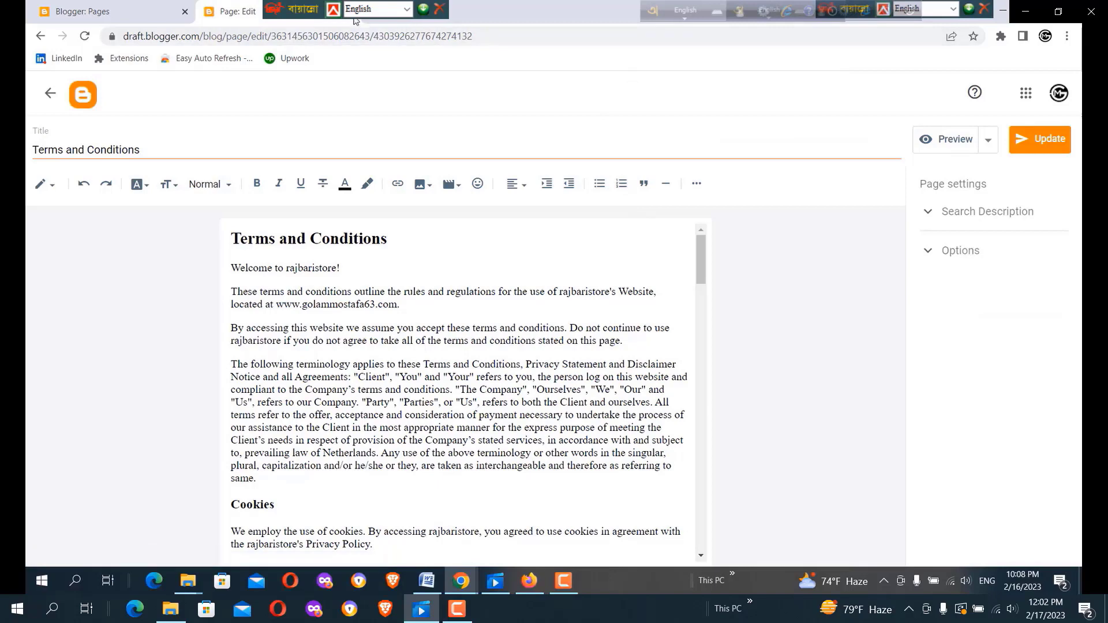
click(351, 14)
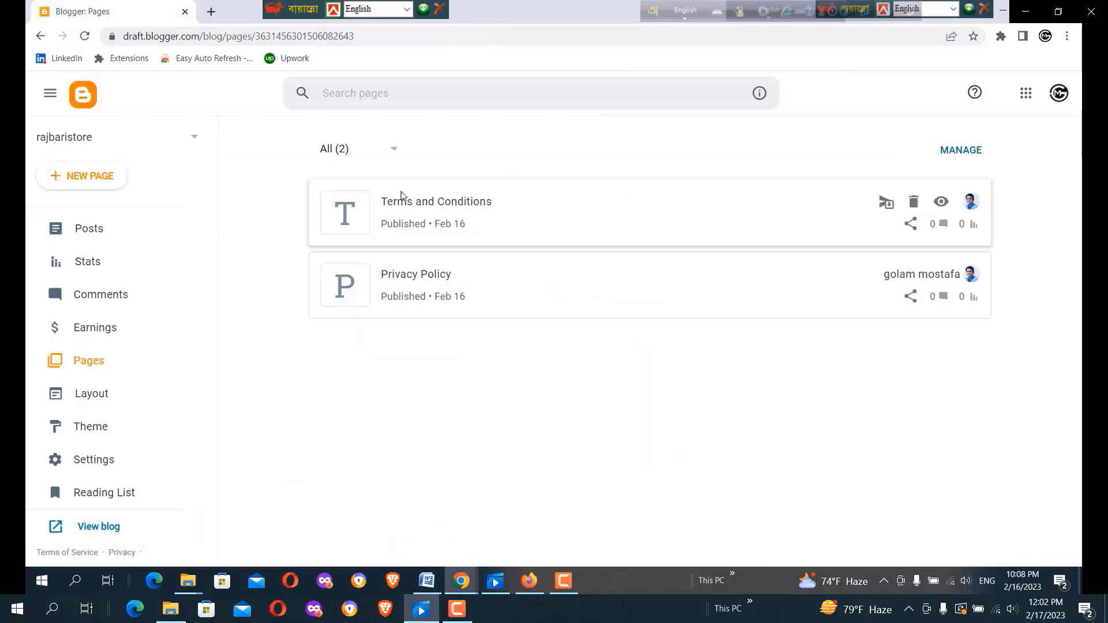